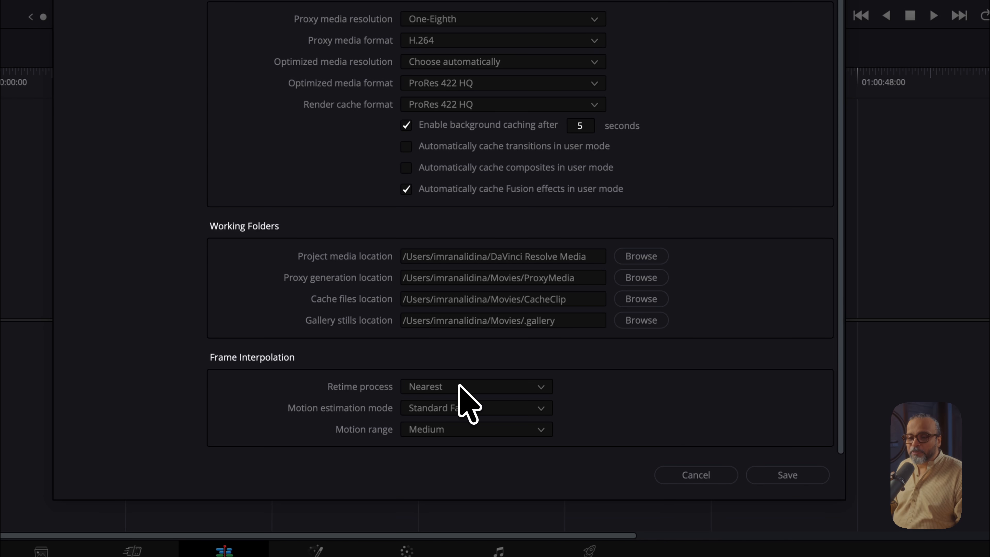
click(480, 388)
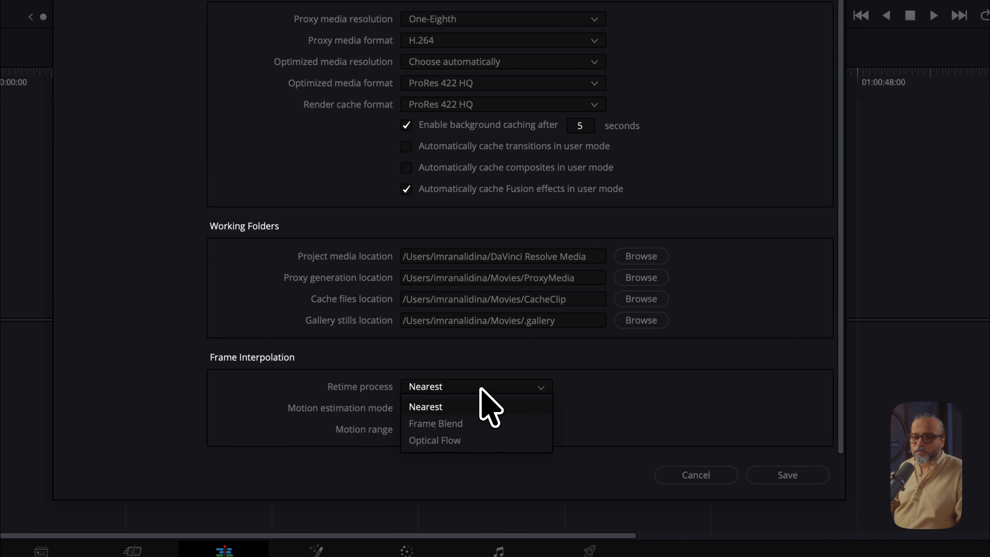
click(481, 389)
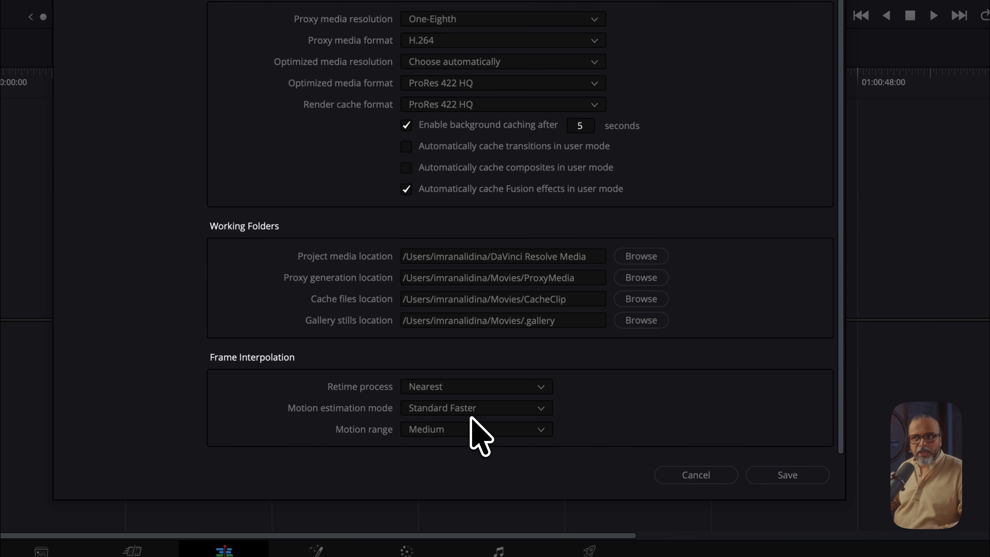
scroll(499, 381, up, 15)
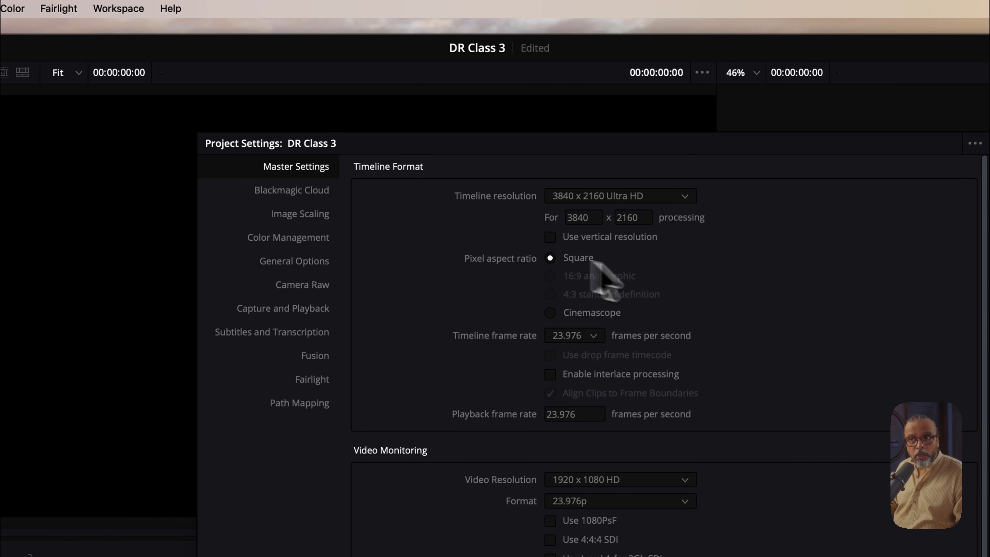
click(668, 136)
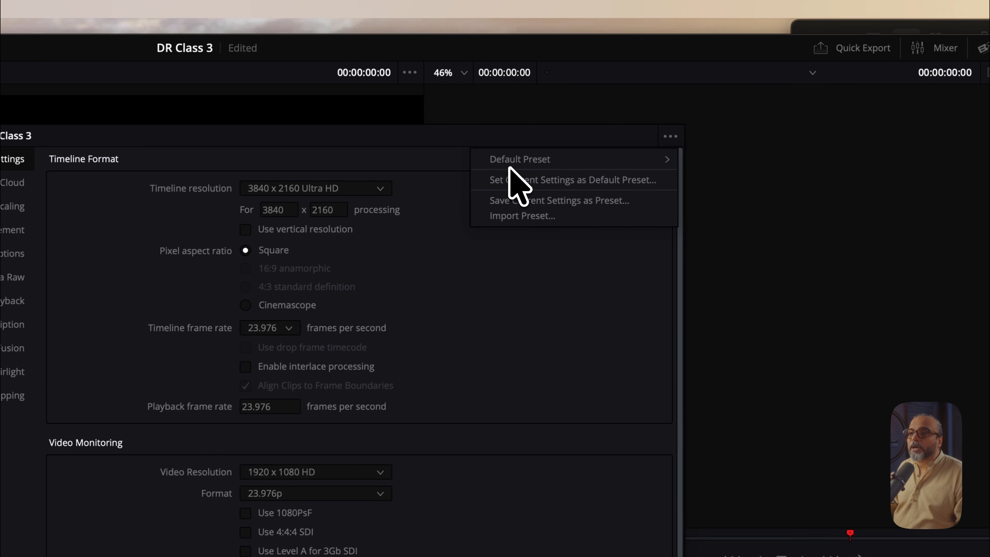
mouse_move(530, 164)
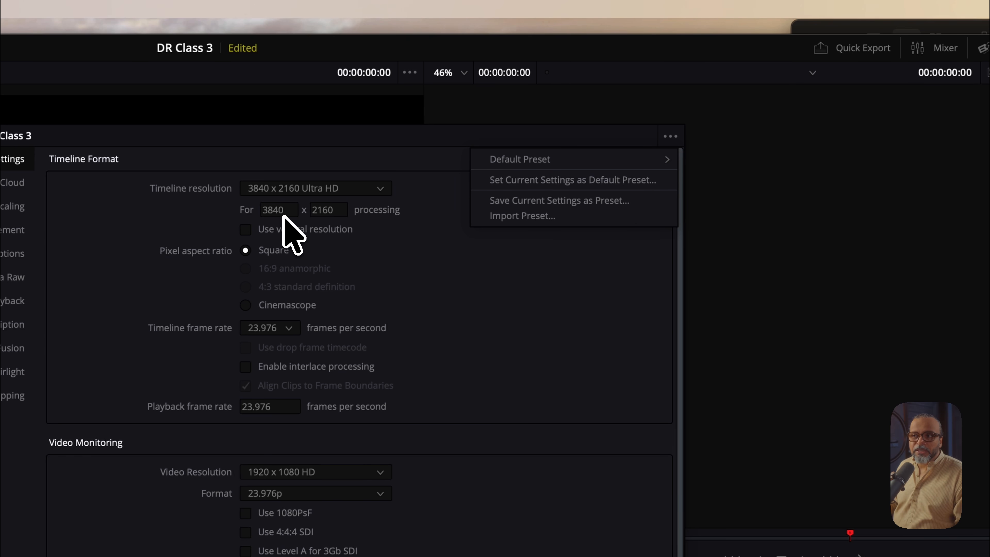
- Set the project's timeline resolution to 1920 x 1080 HD
click(323, 190)
click(320, 189)
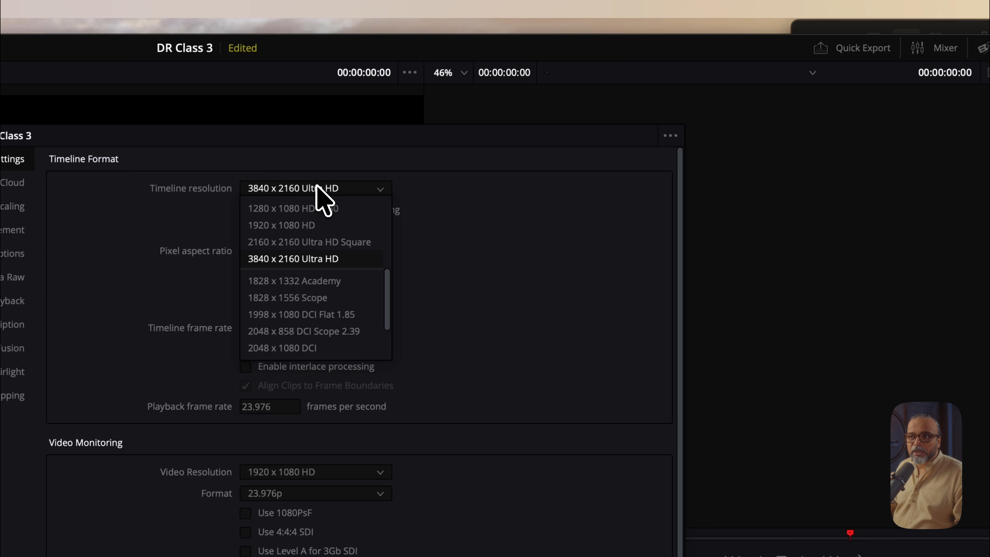
click(293, 225)
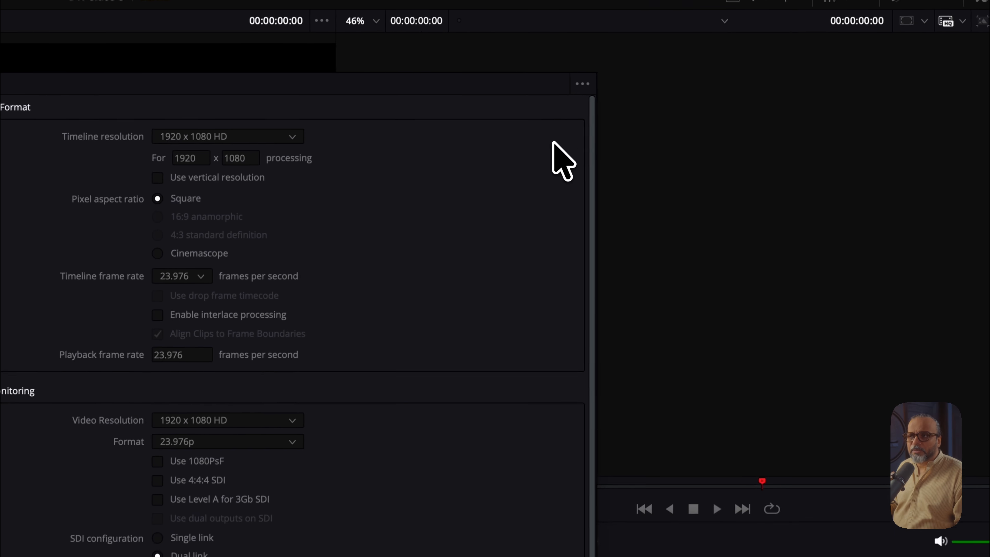
- Save the current project settings as a preset named "1080 23.97 Horizontal"
click(571, 111)
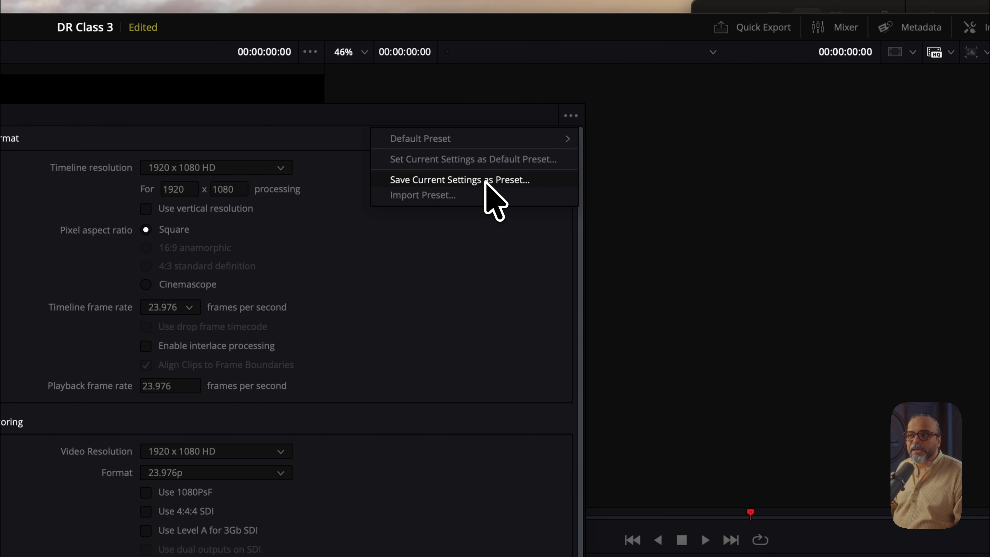
click(533, 184)
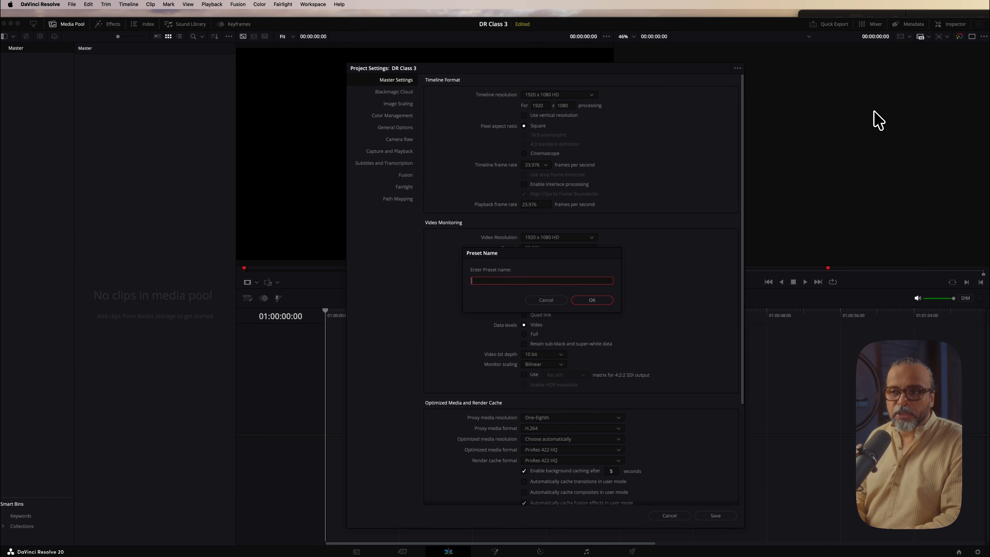
text(10)
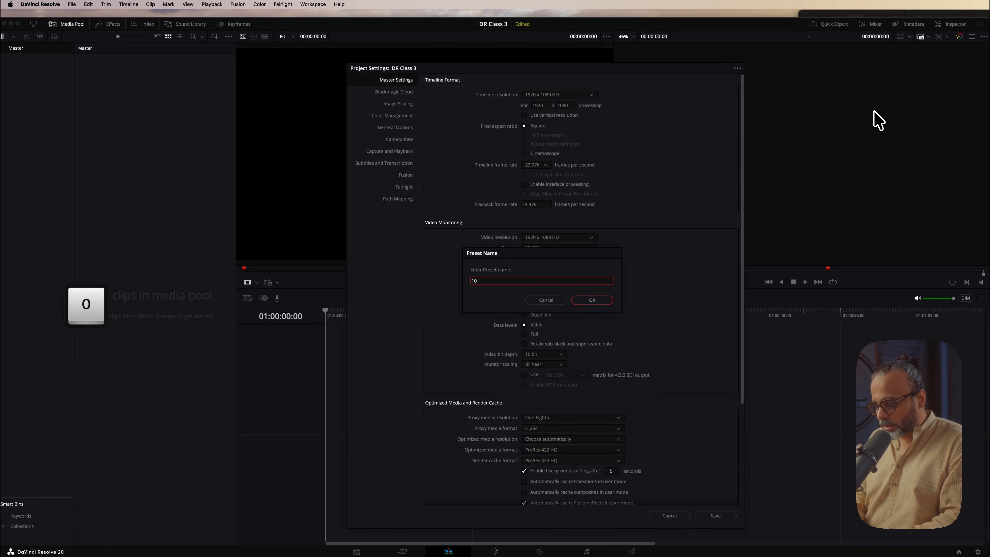
text(80 23.9)
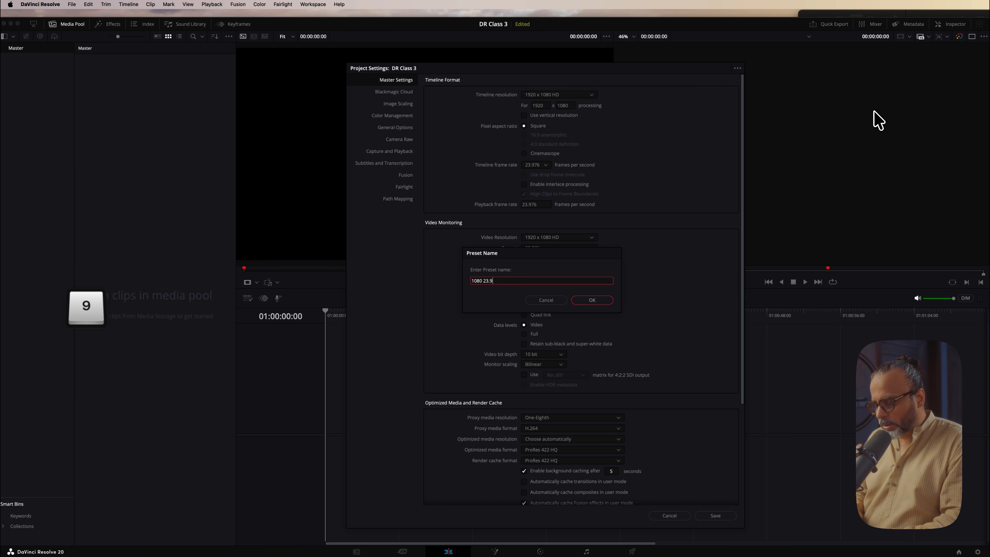
text(7 H)
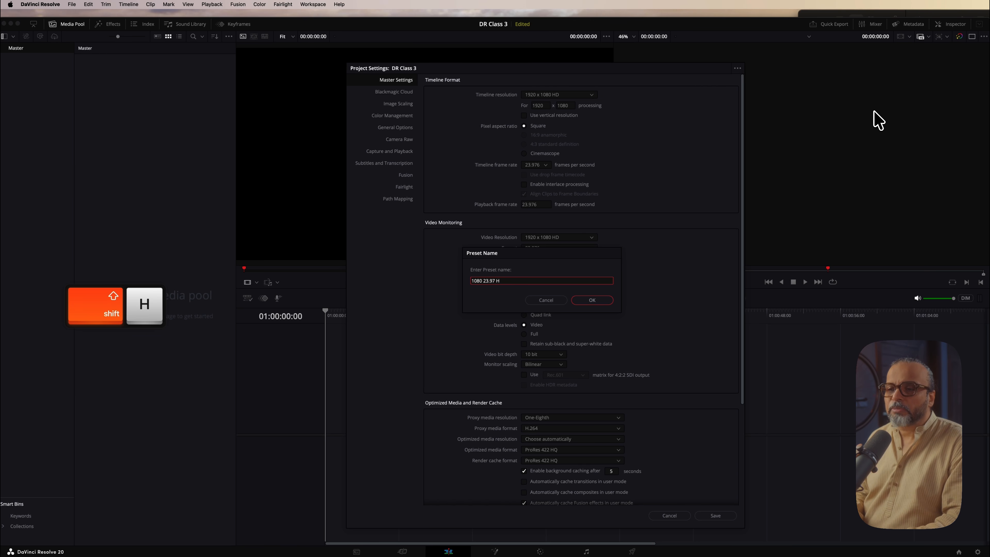
text(orizontal)
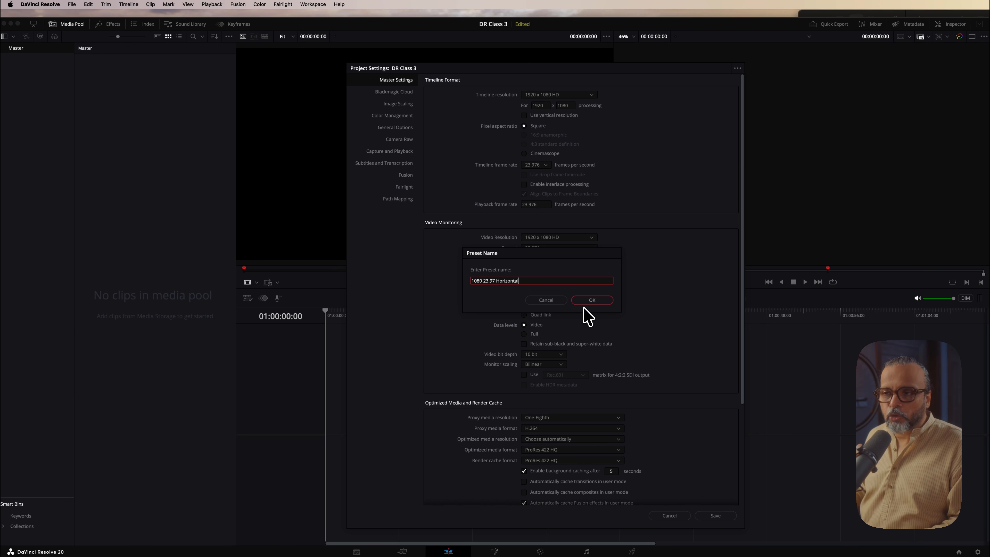
click(589, 301)
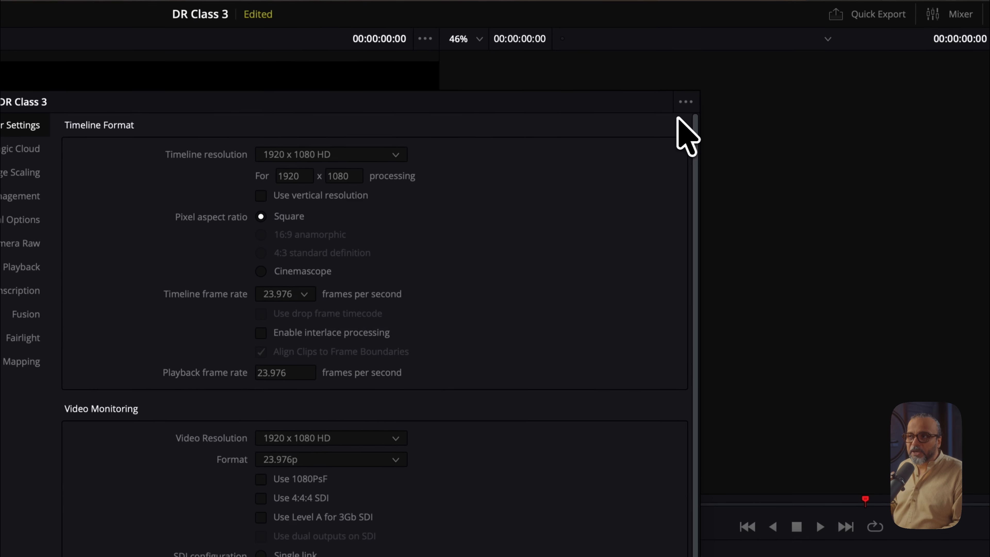
click(737, 68)
mouse_move(528, 168)
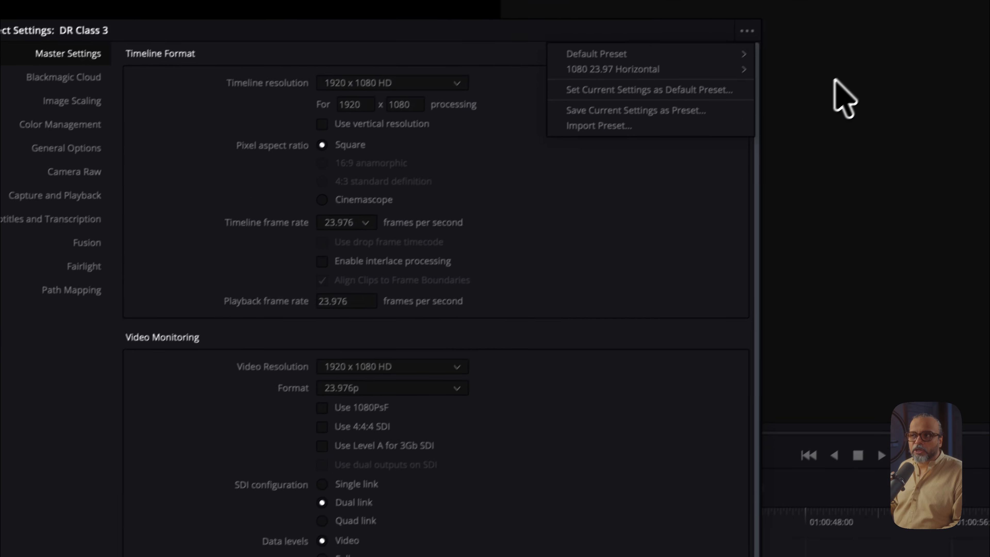
mouse_move(736, 70)
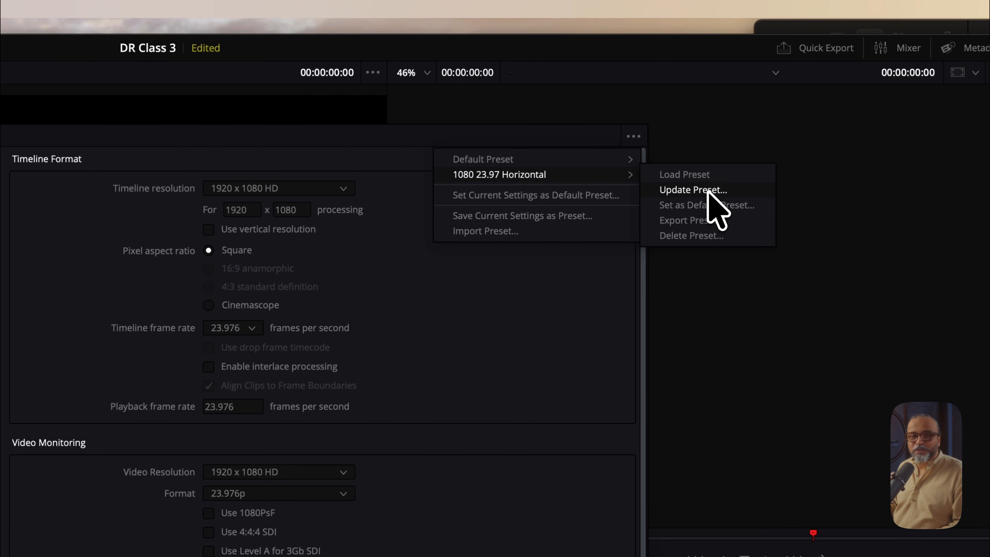
click(547, 353)
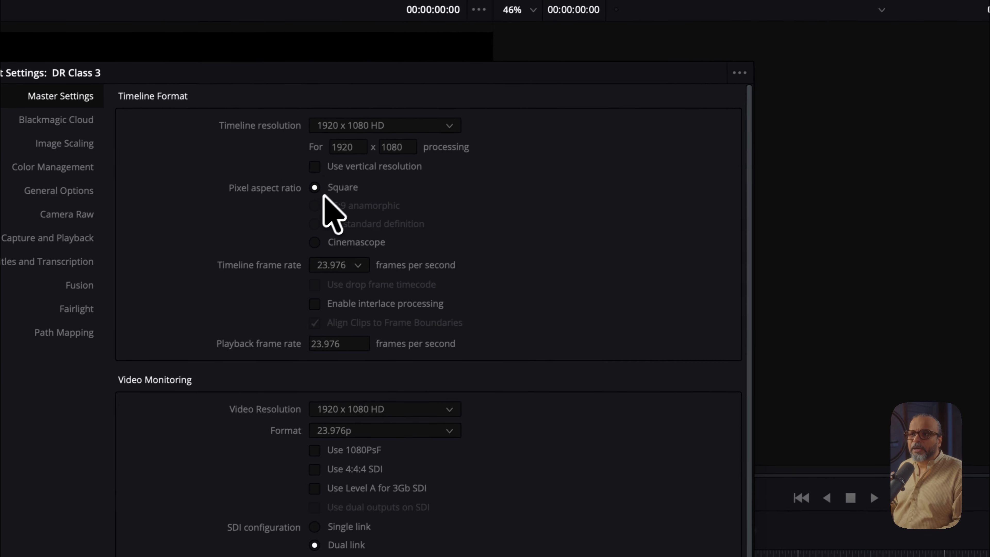
- Enable vertical resolution for the project and set the timeline resolution to 2160 x 3840 Ultra HD
click(351, 146)
click(473, 104)
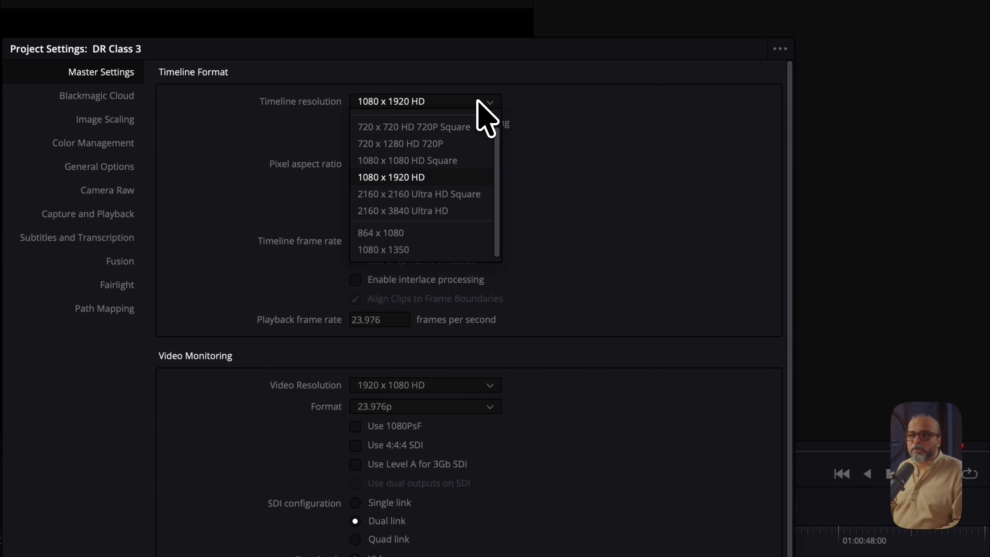
click(404, 210)
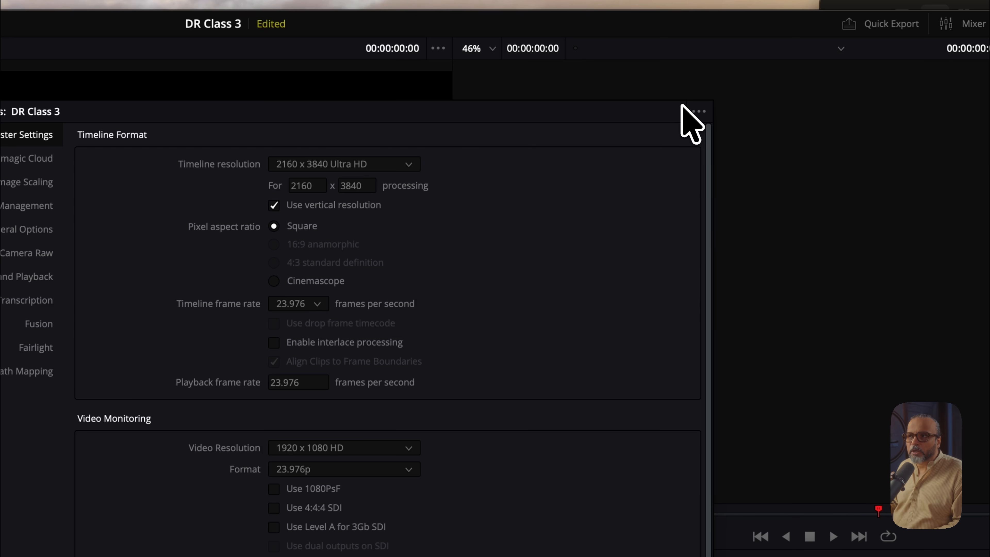
- Save the vertical project settings as a preset named "Vertical Instagram 4K"
click(780, 49)
mouse_move(665, 87)
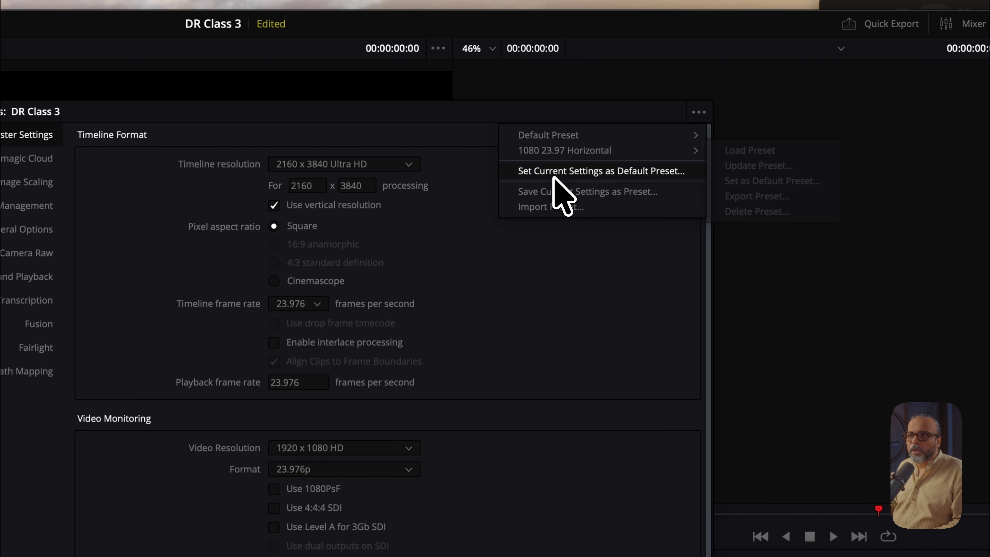
click(551, 193)
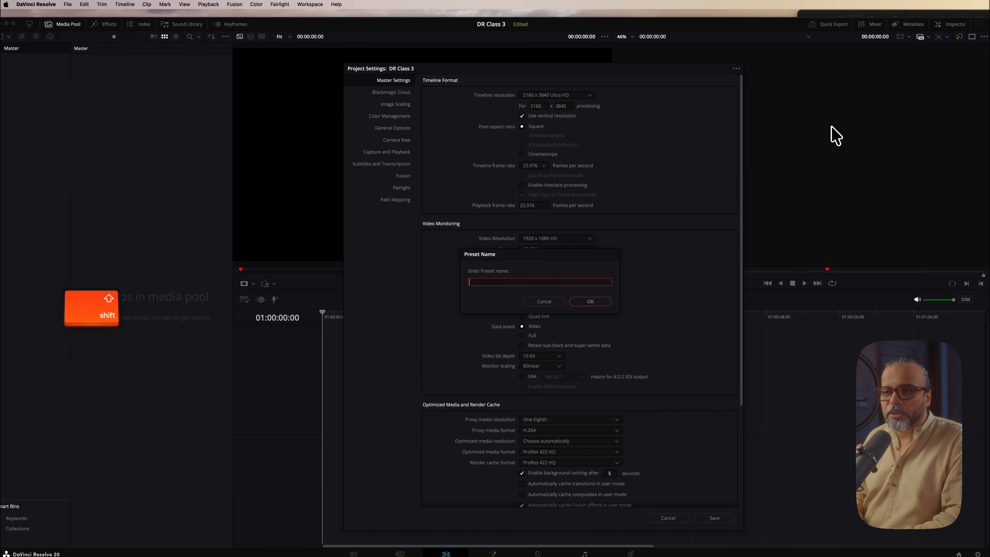
text(Verti)
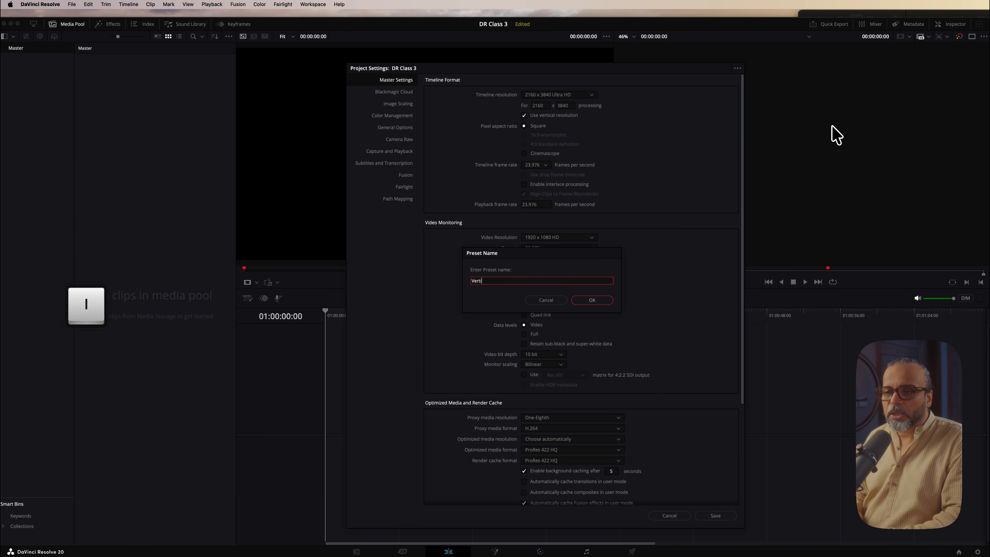
text(cal Instagram 4K)
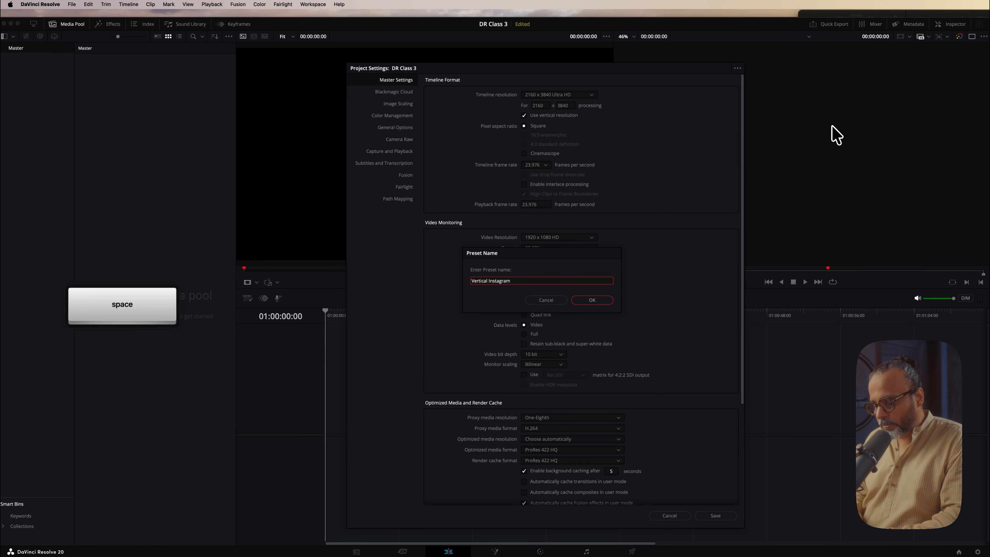
click(592, 300)
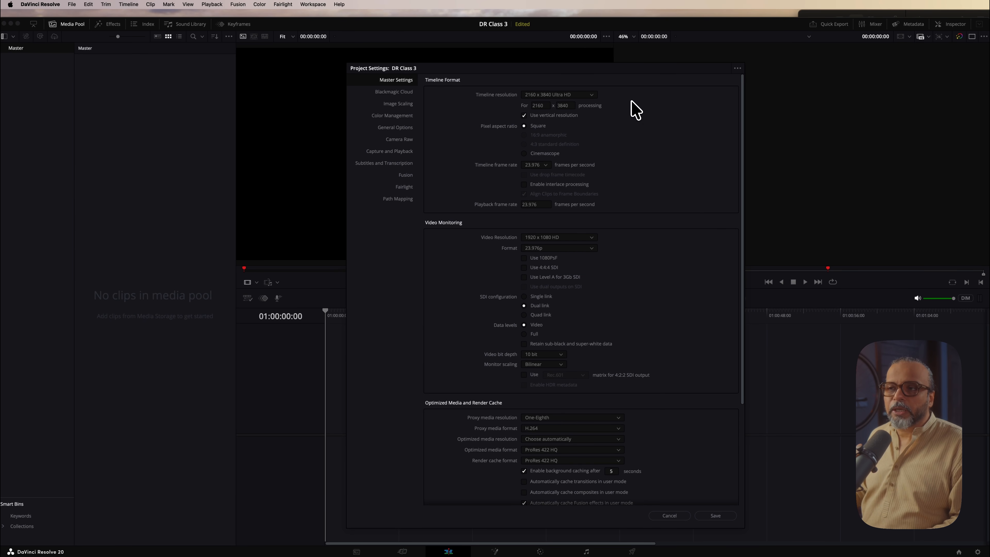
- Save the project settings so the vertical timeline format is applied to the project
click(737, 68)
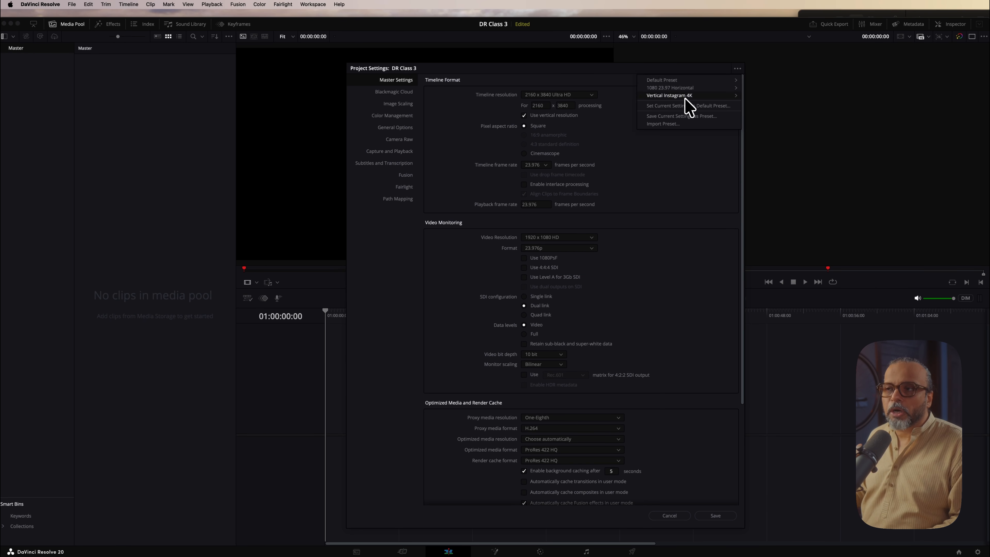
mouse_move(672, 97)
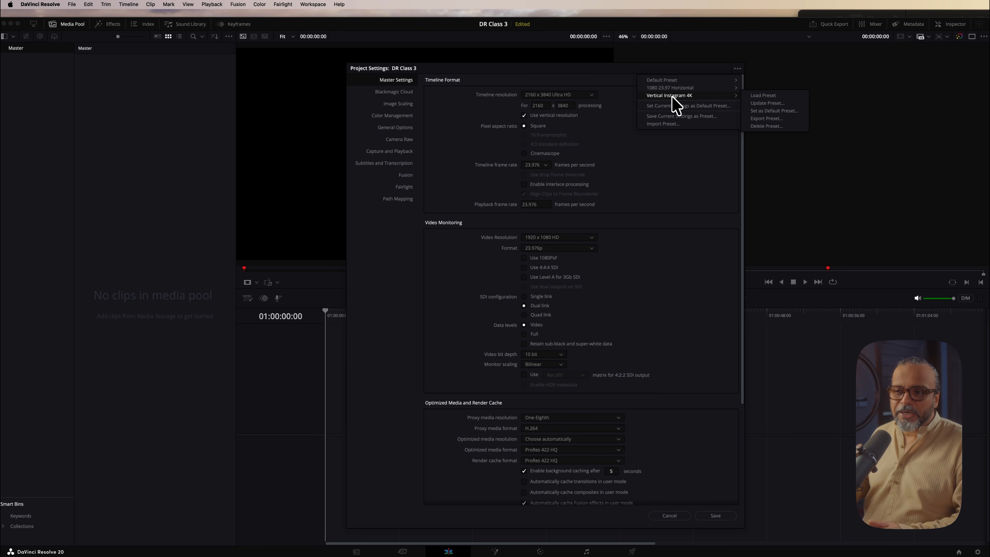
click(684, 325)
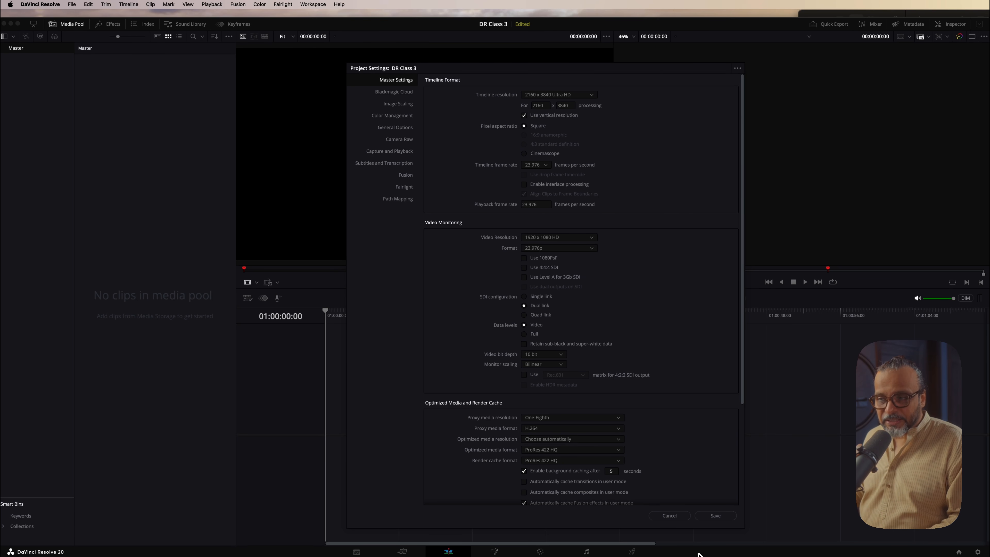
click(710, 517)
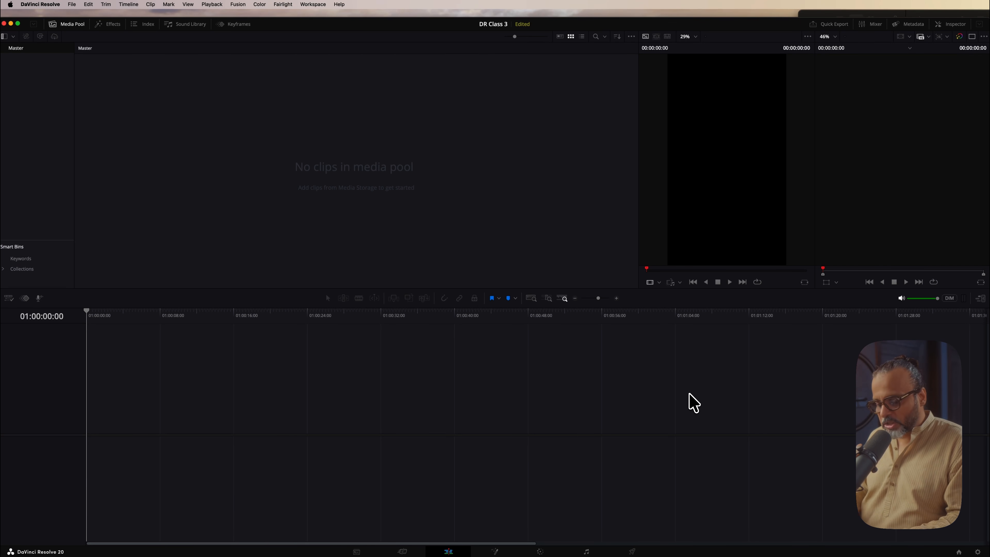
- Reopen the project settings, load the "1080 23.97 Horizontal" preset, and close the settings window
key(shift+9)
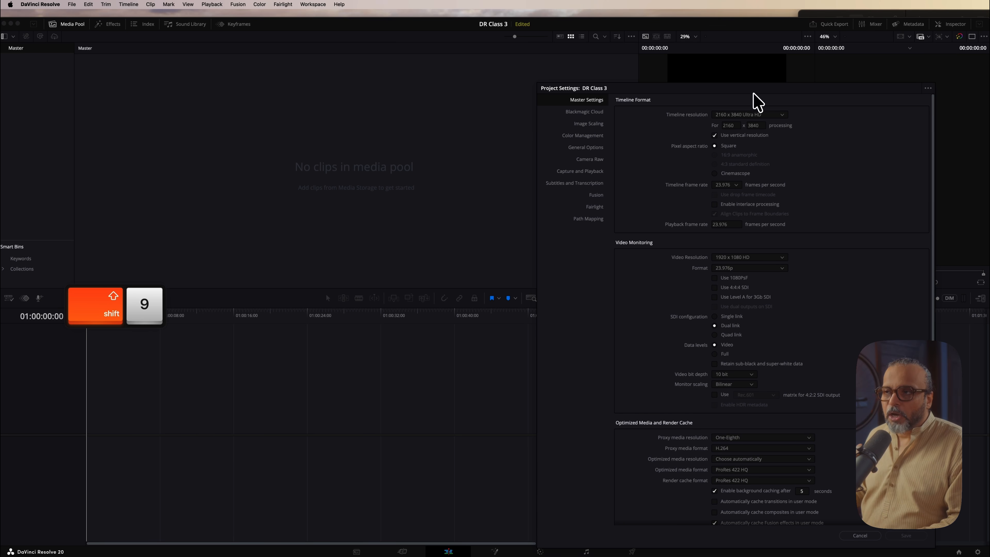
drag(784, 93, 630, 73)
click(773, 67)
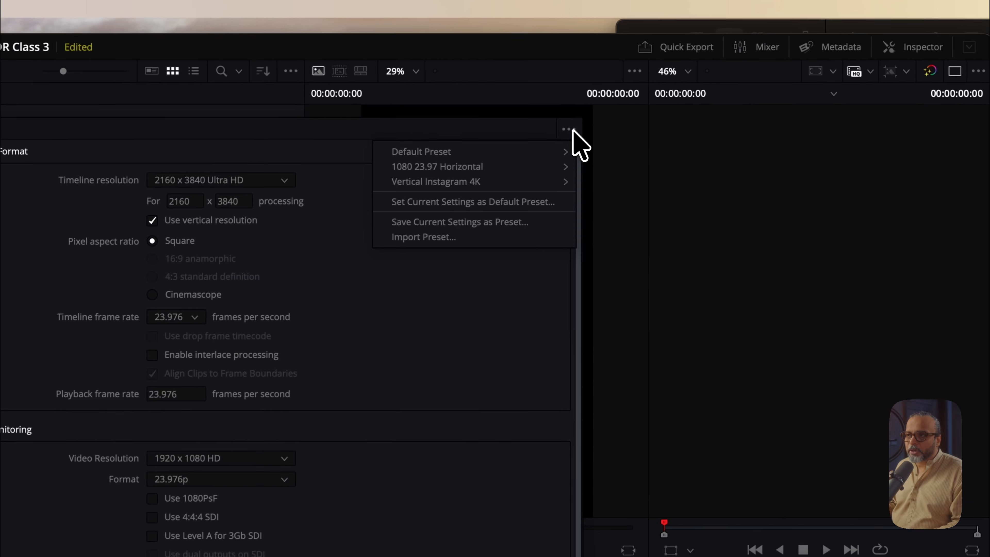
mouse_move(475, 168)
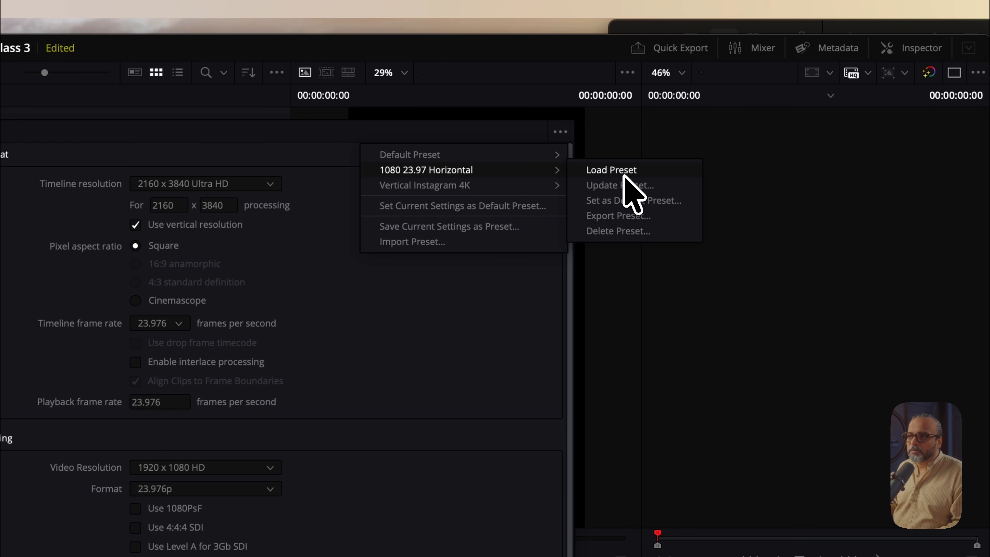
click(622, 170)
scroll(607, 534, down, 10)
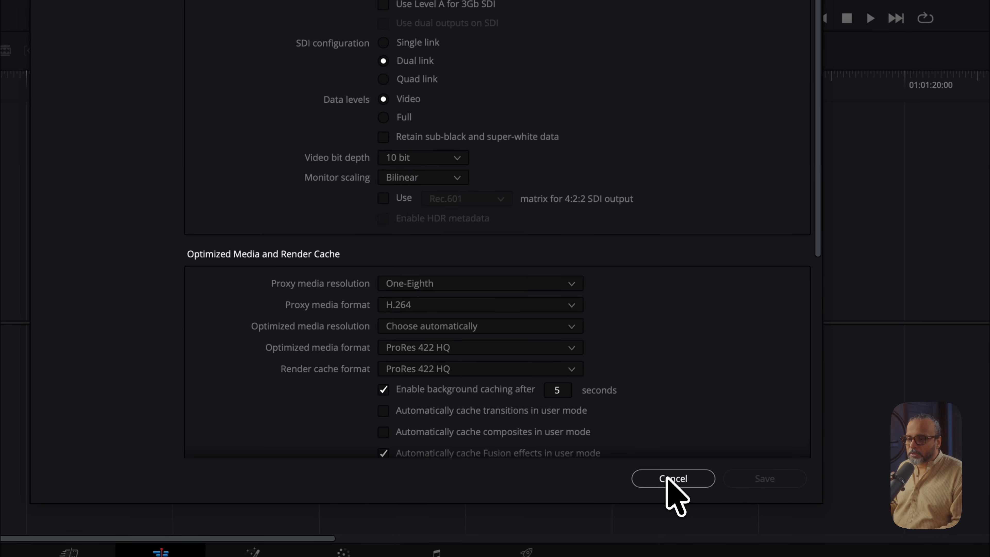
click(700, 473)
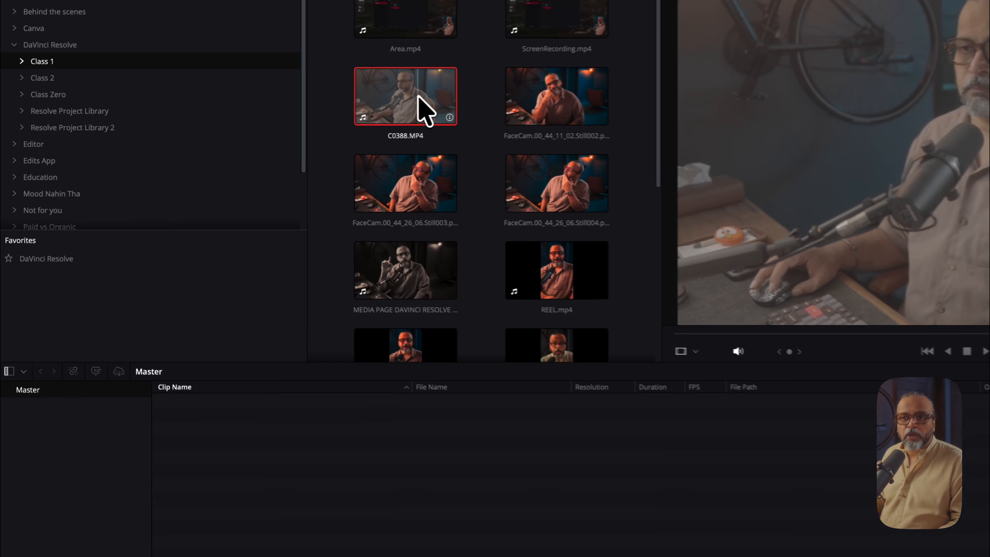
- Import the clip C0388.MP4 from the Class 1 folder into the Master bin of the media pool
drag(425, 111, 341, 554)
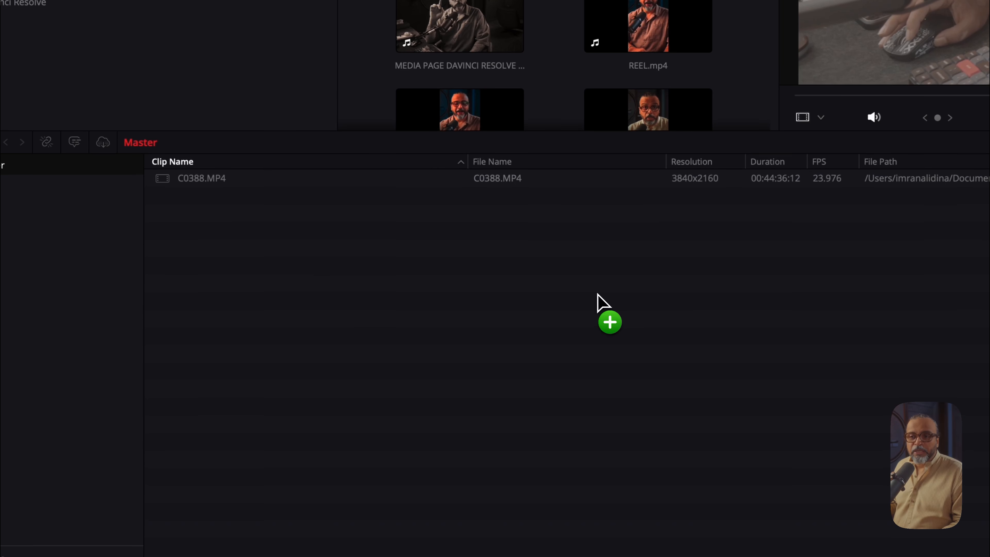
drag(597, 293, 652, 248)
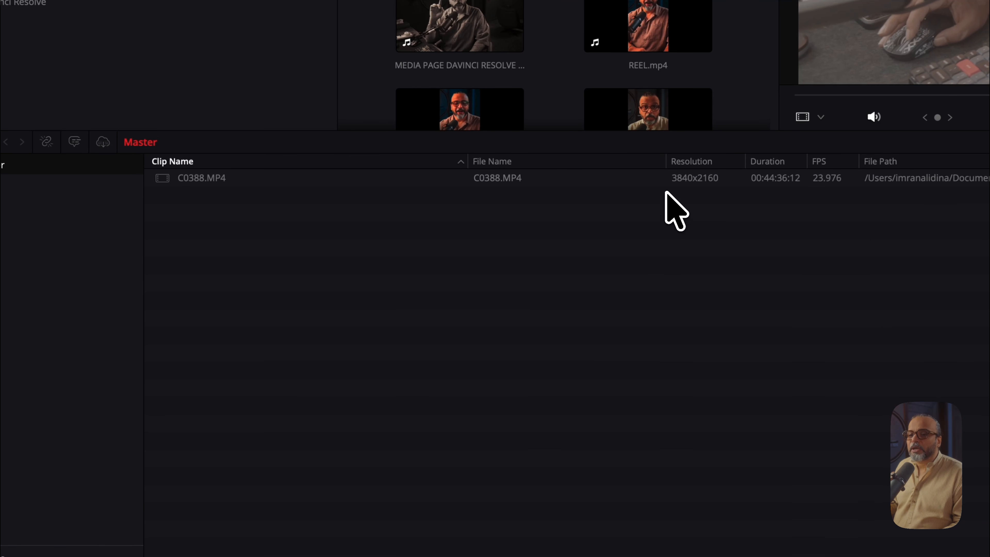
- Create a timeline on the Edit page from the C0388.MP4 clip and scrub through its opening footage
click(676, 183)
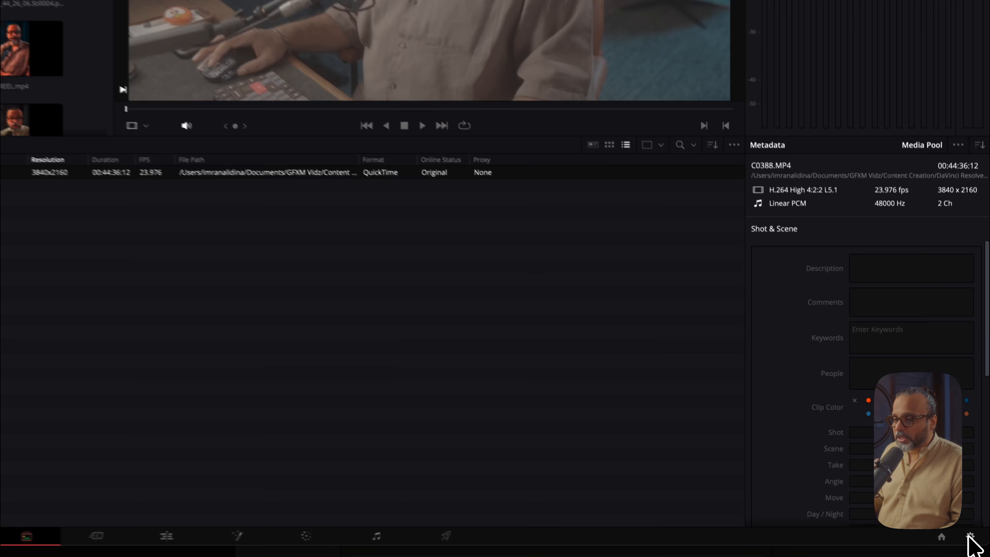
click(977, 543)
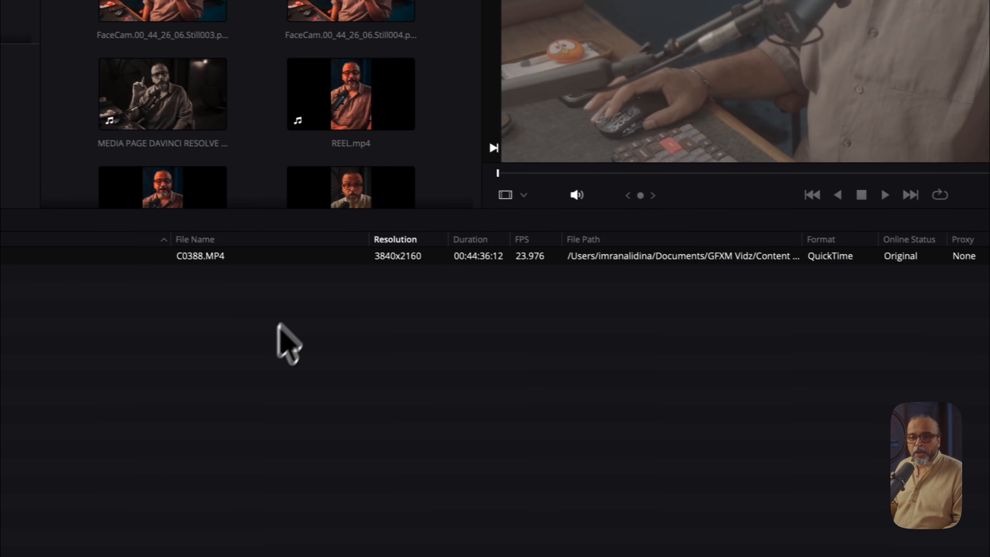
click(616, 533)
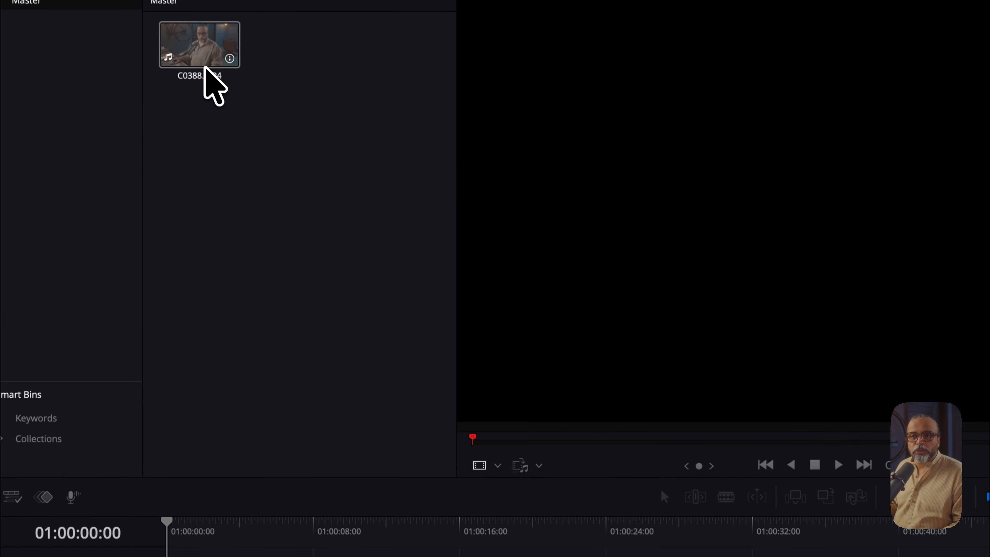
drag(206, 67, 238, 341)
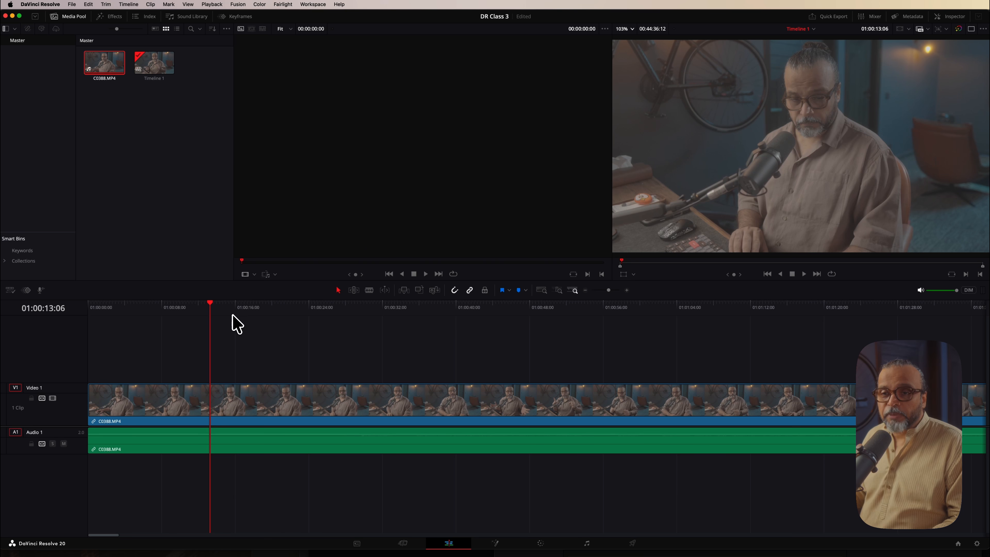
drag(232, 306, 376, 304)
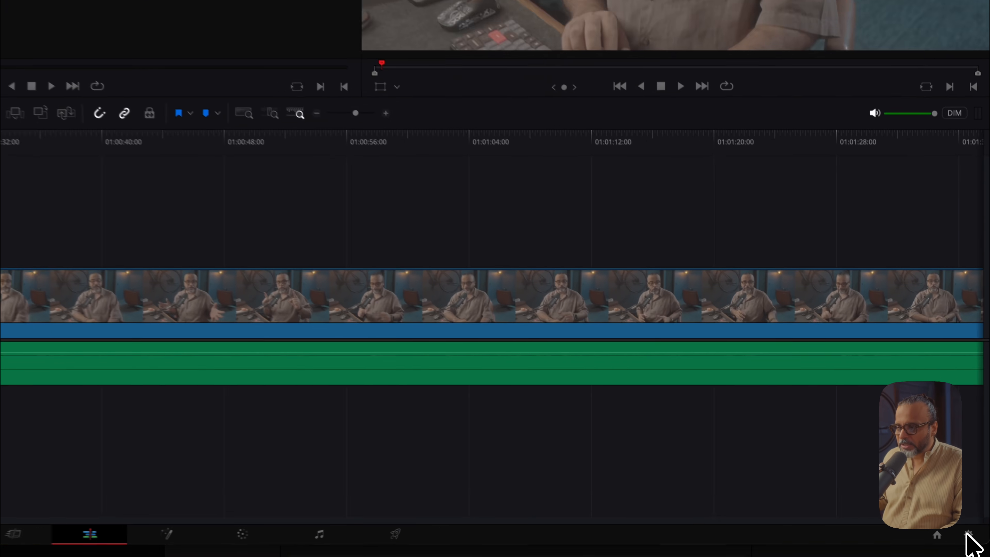
- Change the project's timeline resolution to 3840 x 2160 Ultra HD and save the project settings
click(977, 543)
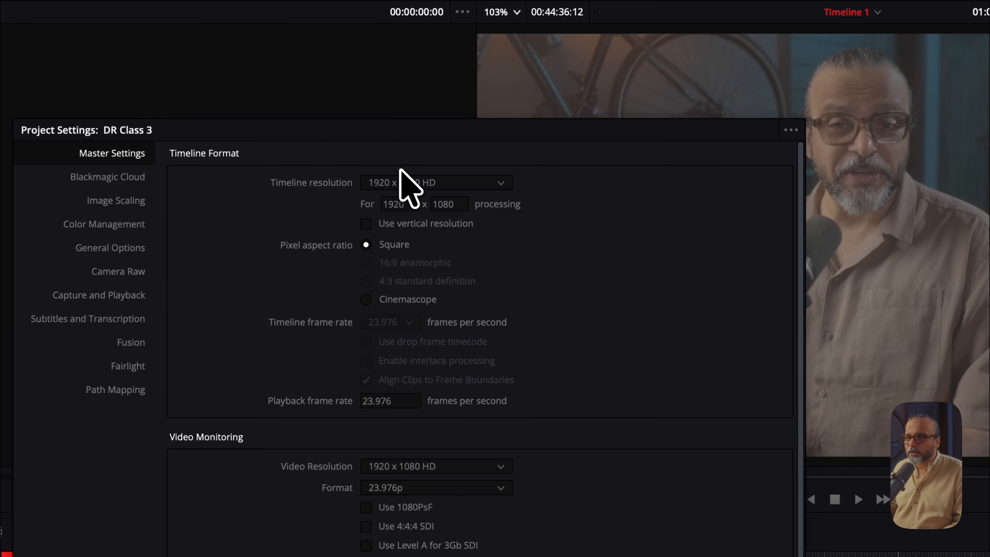
click(408, 184)
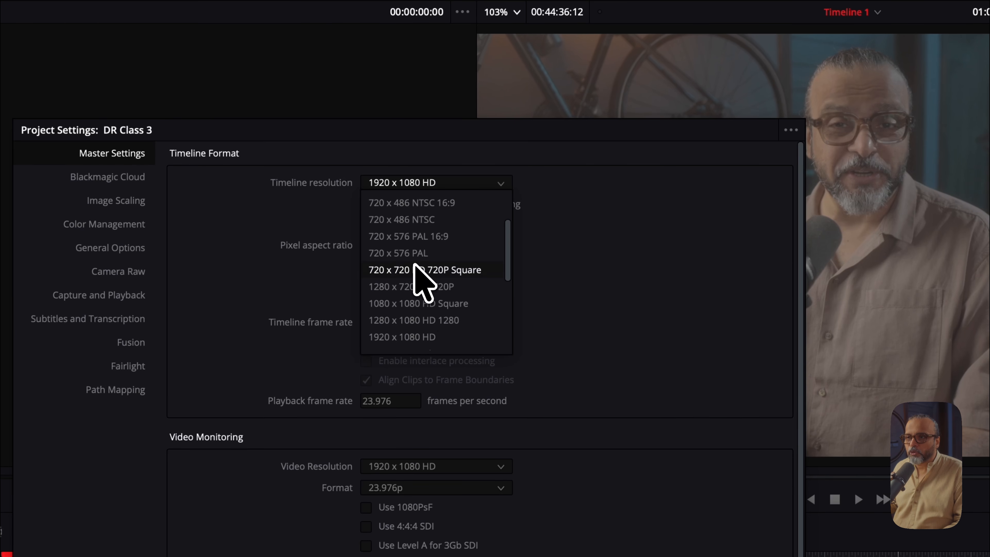
scroll(505, 291, down, 3)
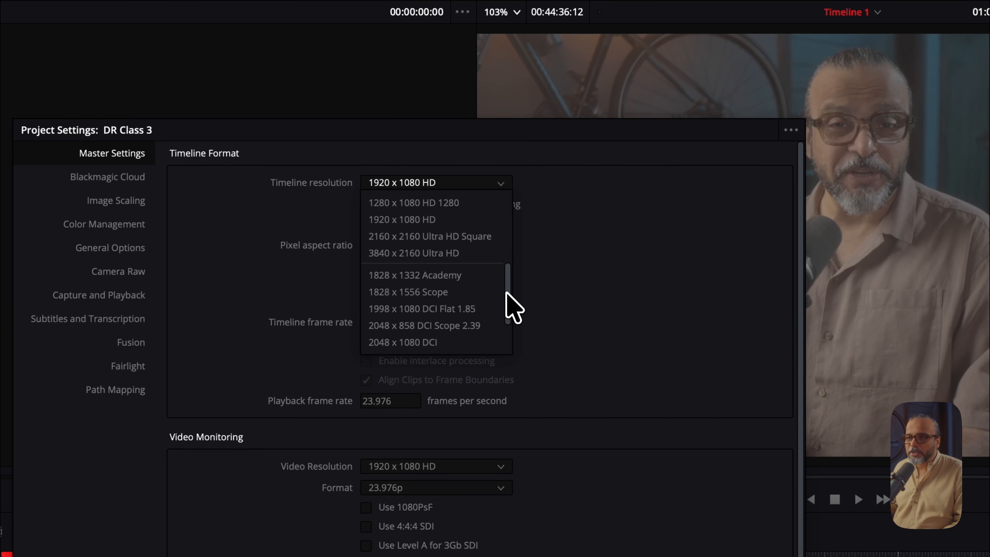
click(414, 253)
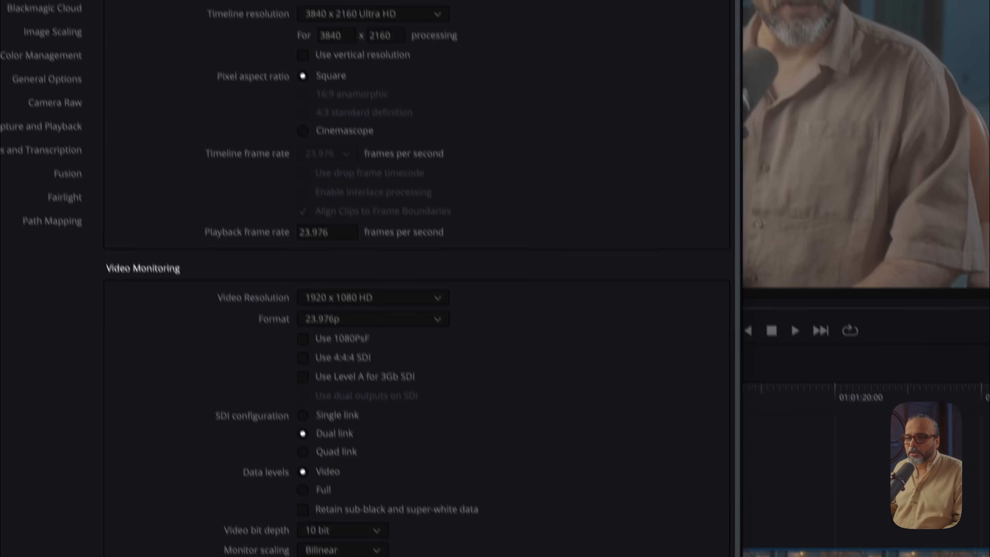
click(561, 550)
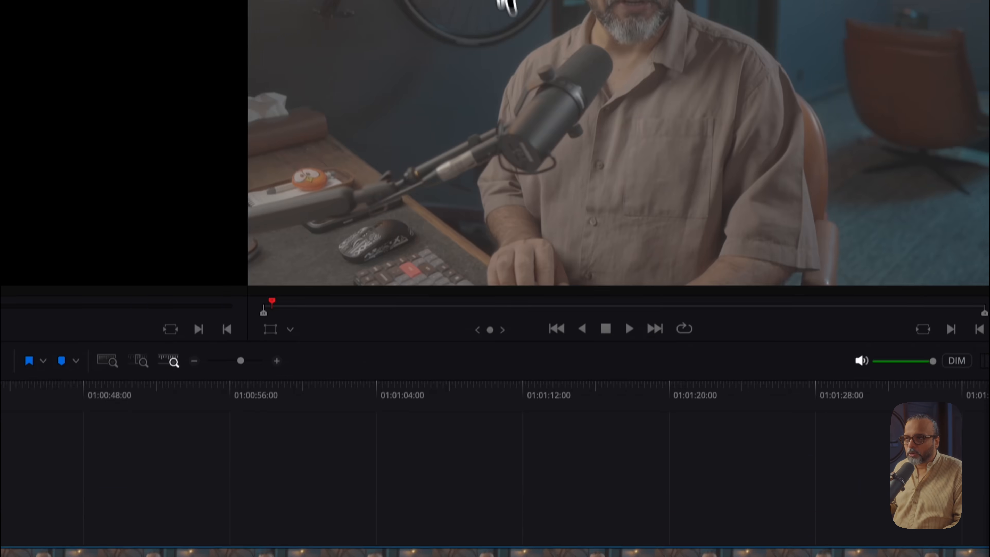